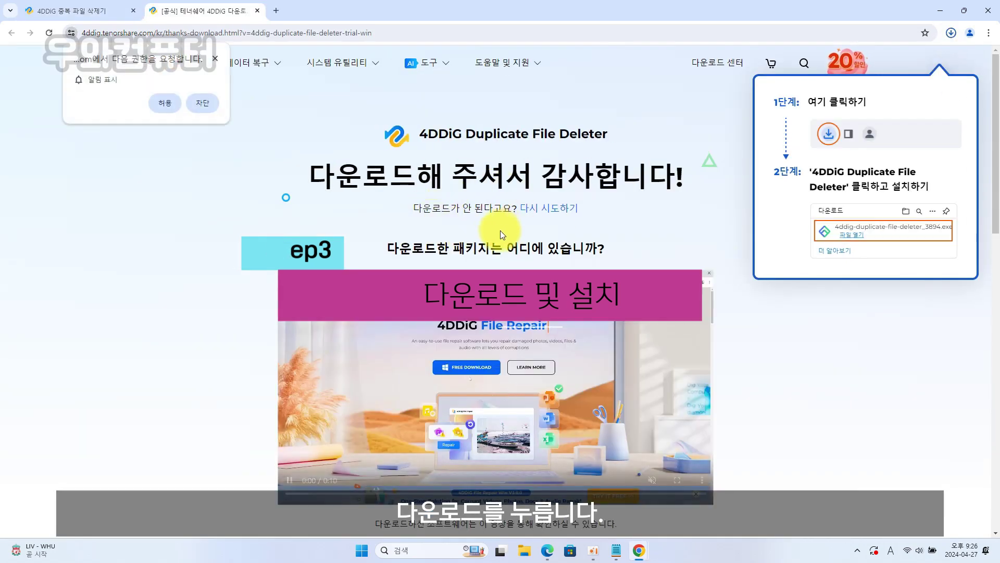
Step: Allow the download site's notifications and run the downloaded 4DDiG Duplicate File Deleter installer from the Downloads folder
click(169, 96)
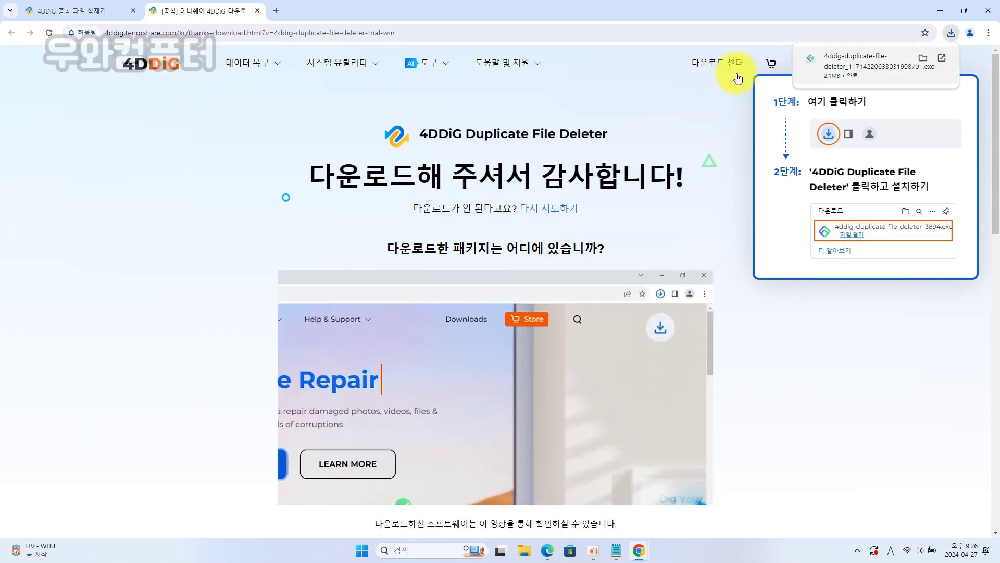
click(923, 59)
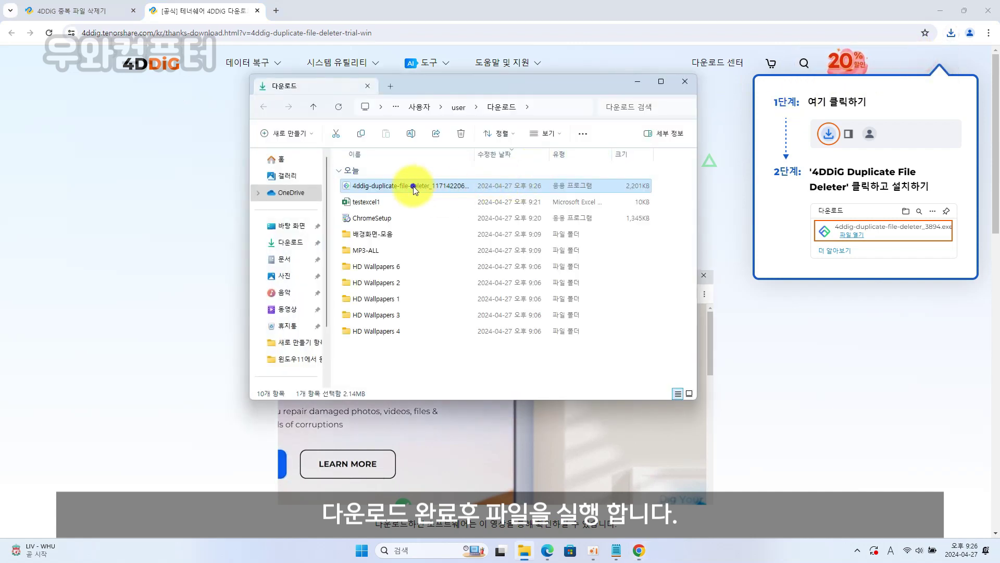
right_click(414, 189)
click(441, 209)
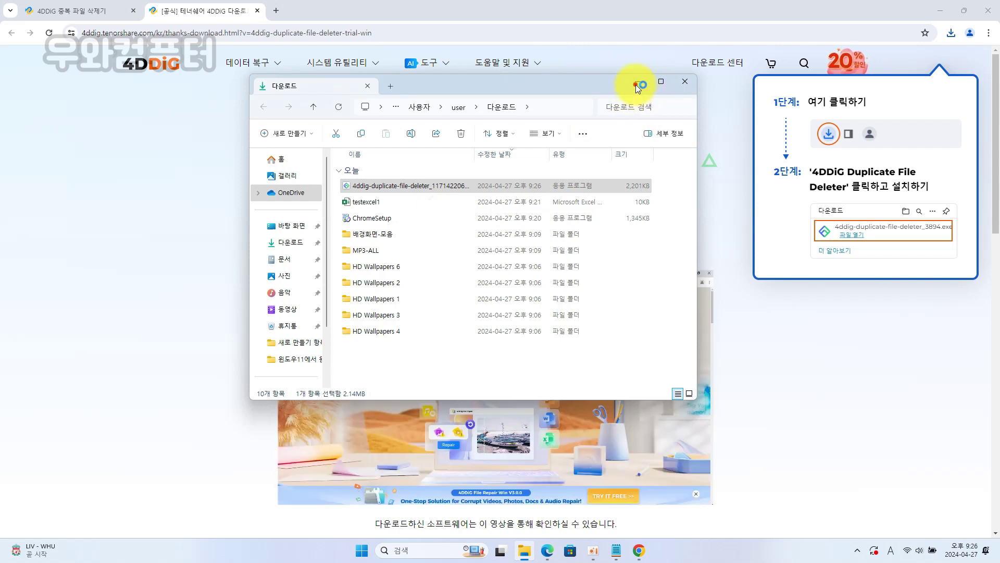
click(636, 84)
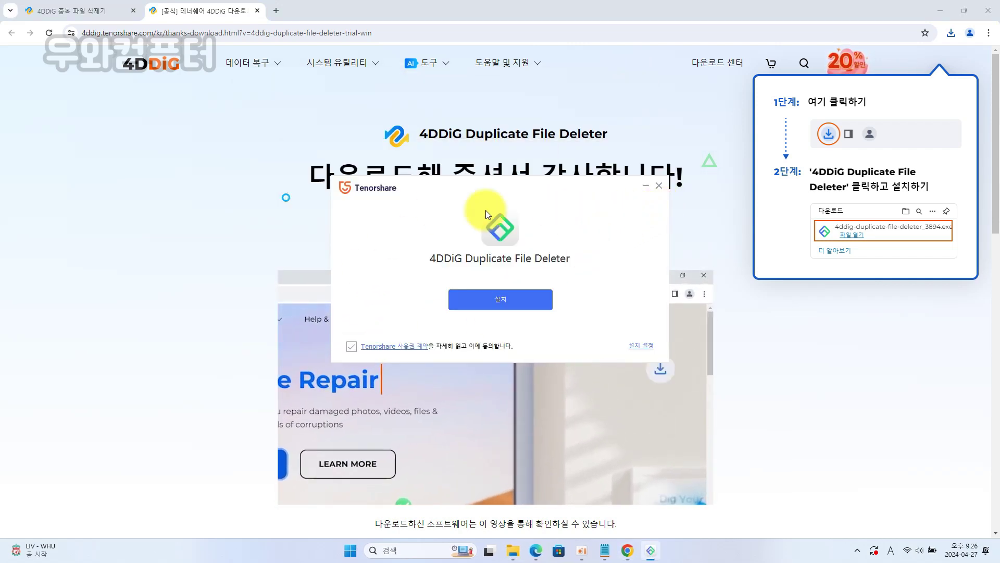
Step: Minimise the browser, install 4DDiG Duplicate File Deleter and launch the installed program
click(939, 11)
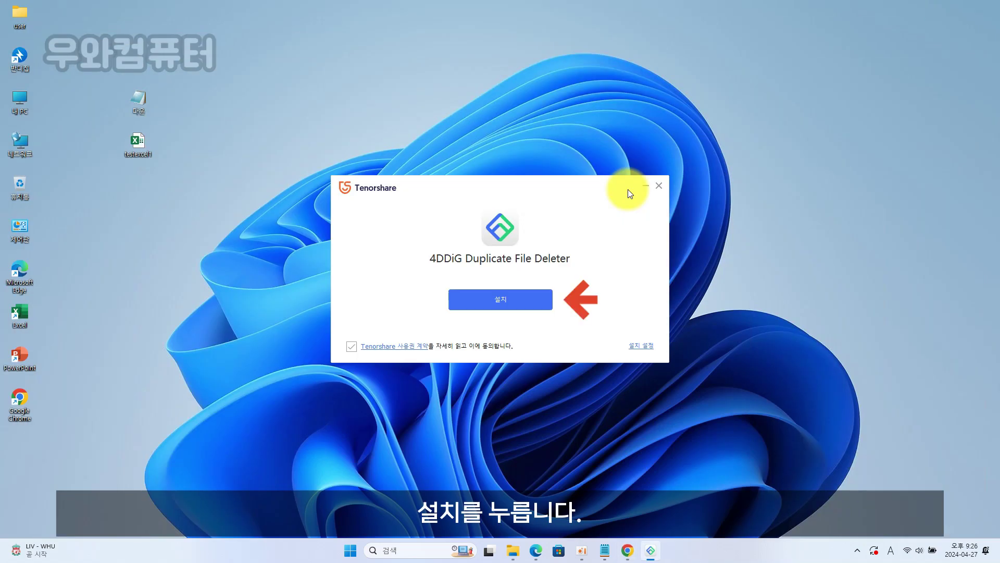
click(500, 303)
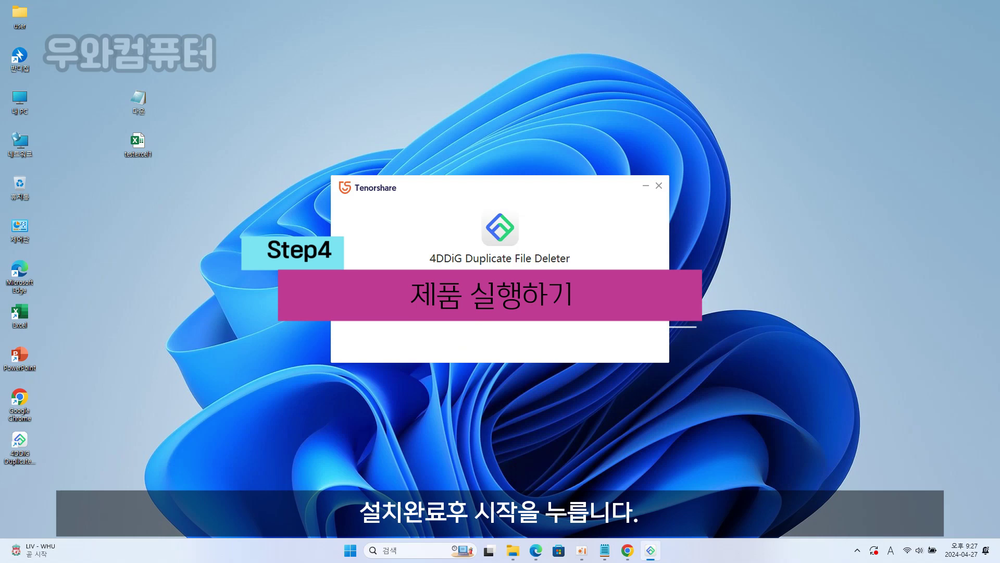
click(500, 297)
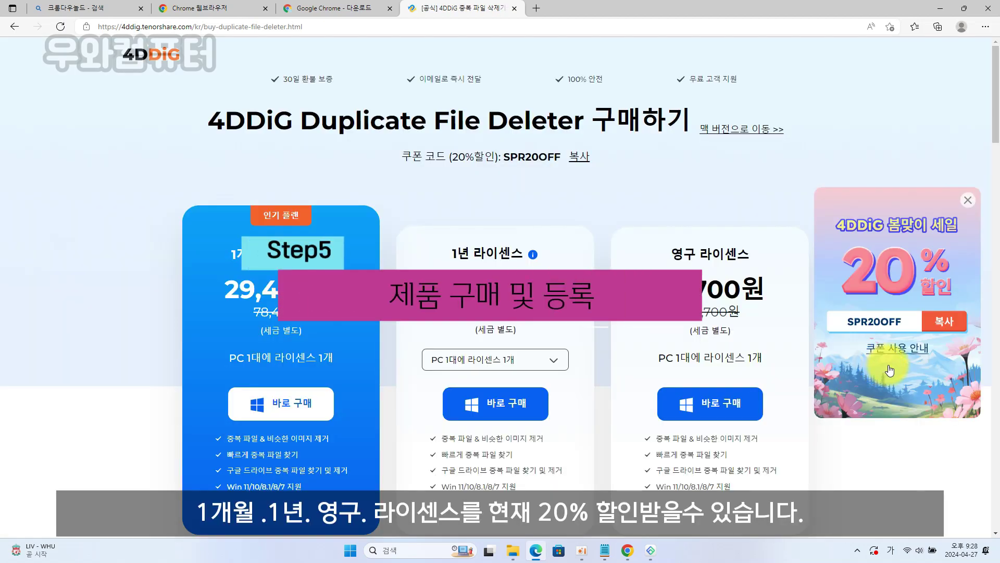
Step: Highlight the 20% discount coupon code line on the product purchase page
drag(402, 157, 561, 157)
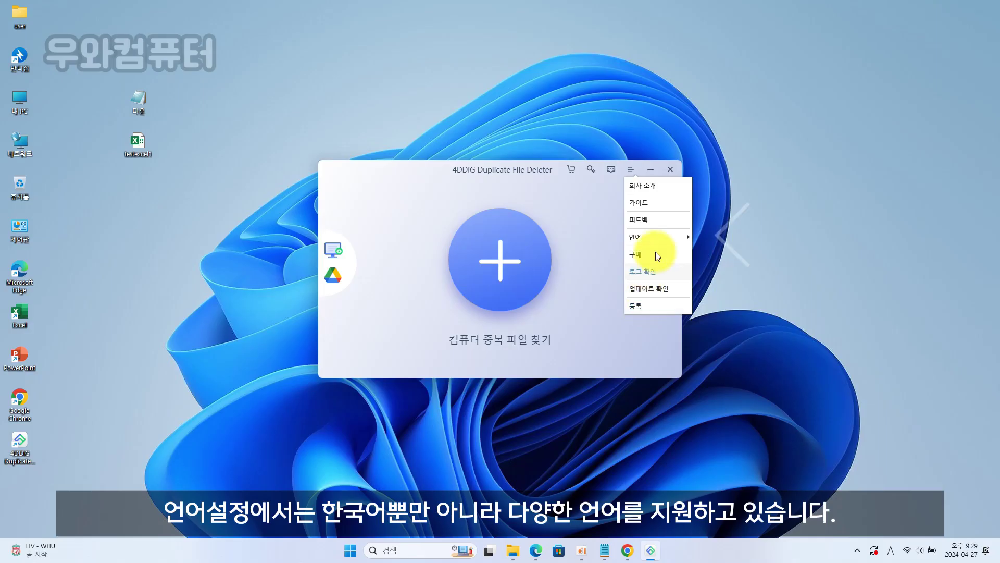
Step: Switch the program's interface language to English
mouse_move(662, 240)
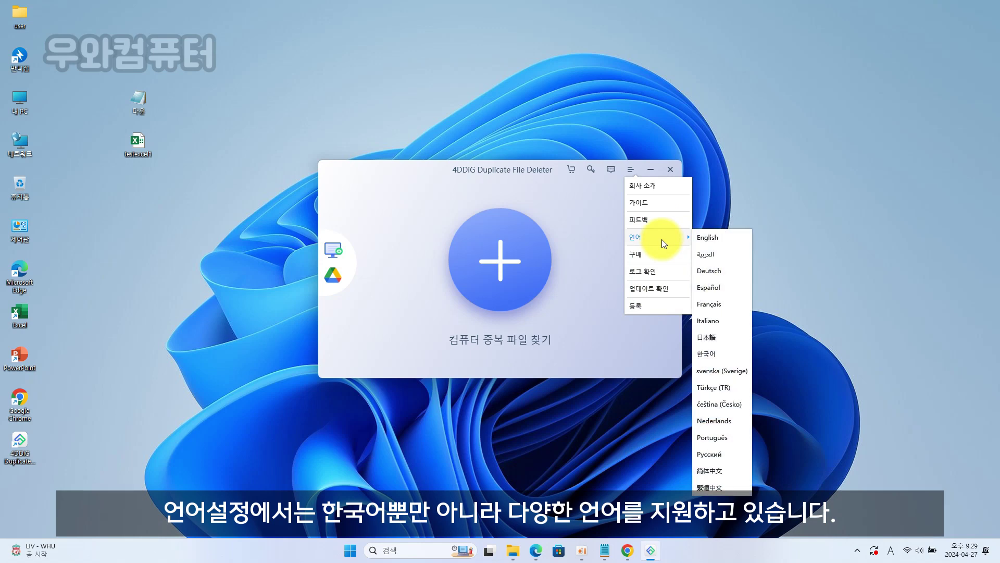
click(713, 240)
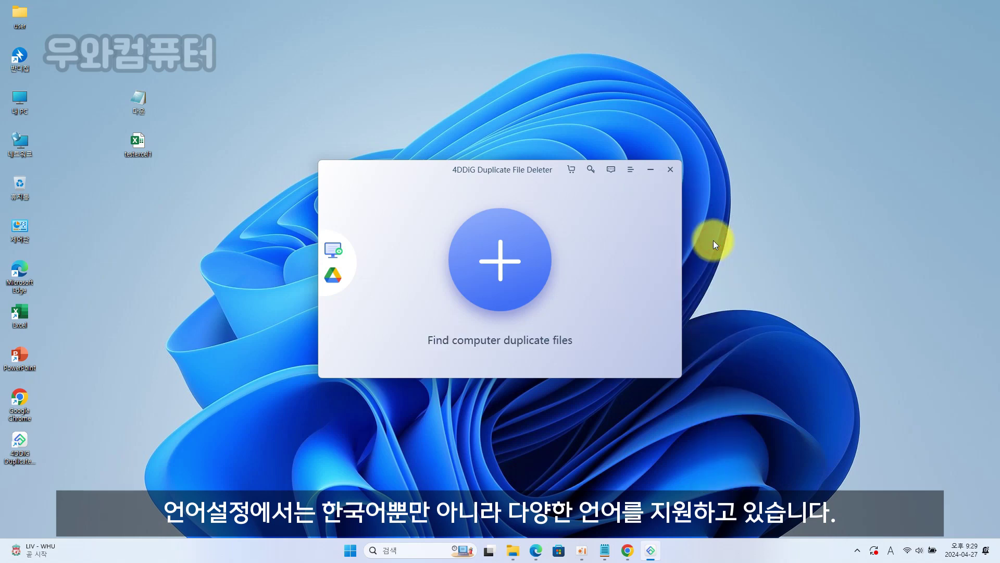
Step: Register the program with the purchase e-mail address and registration code, and look through the registration page that opens
click(630, 170)
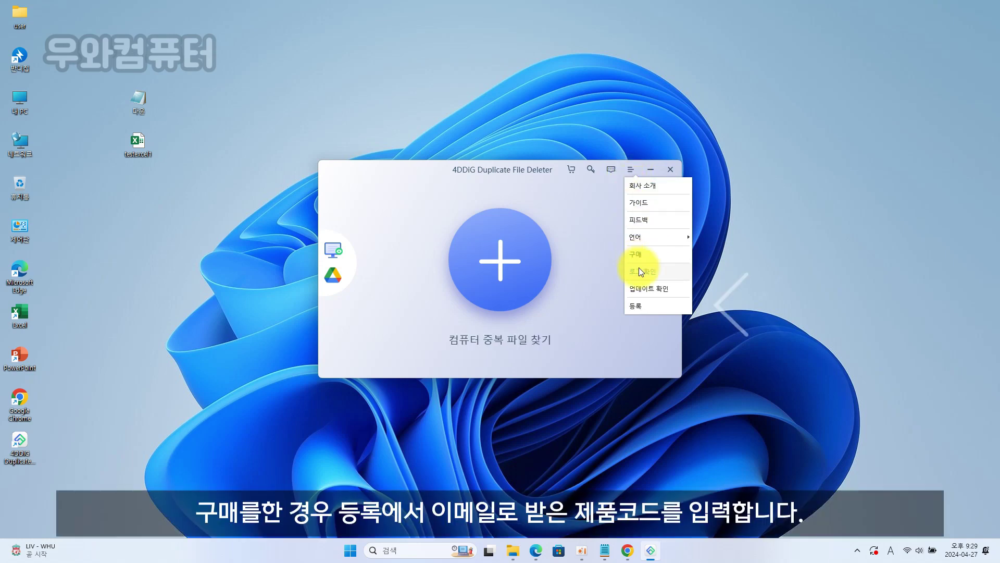
click(643, 304)
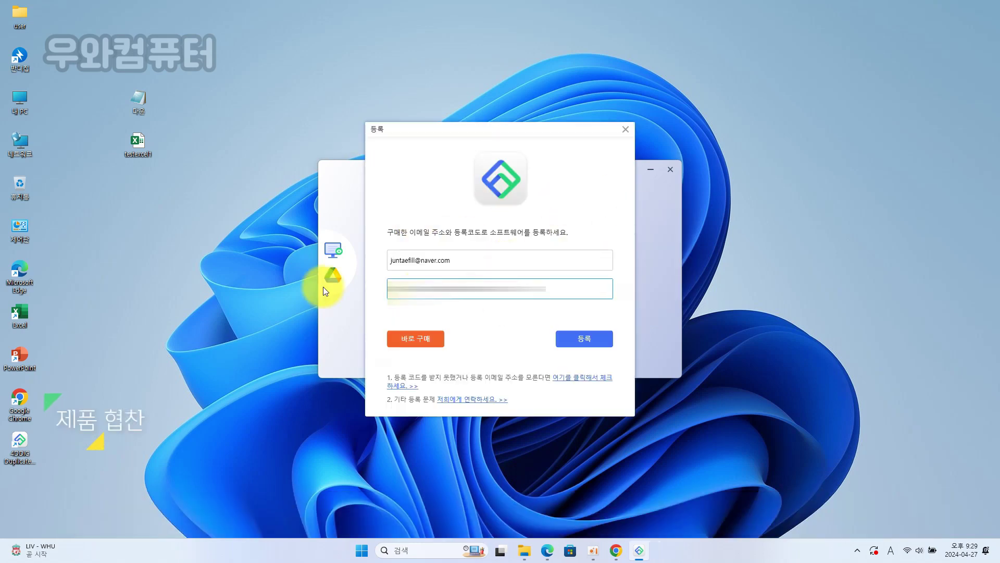
click(579, 338)
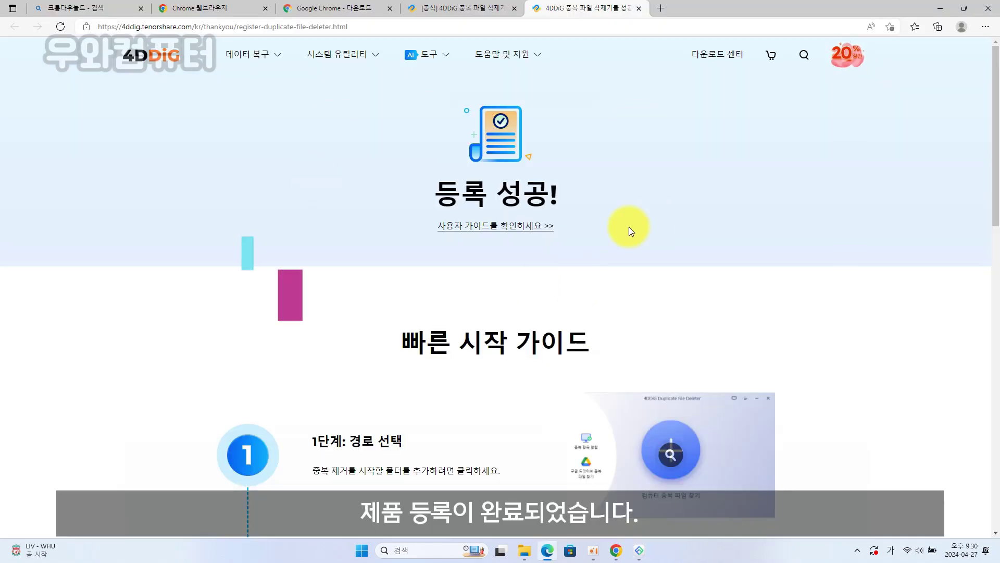
scroll(669, 249, down, 12)
scroll(669, 255, up, 12)
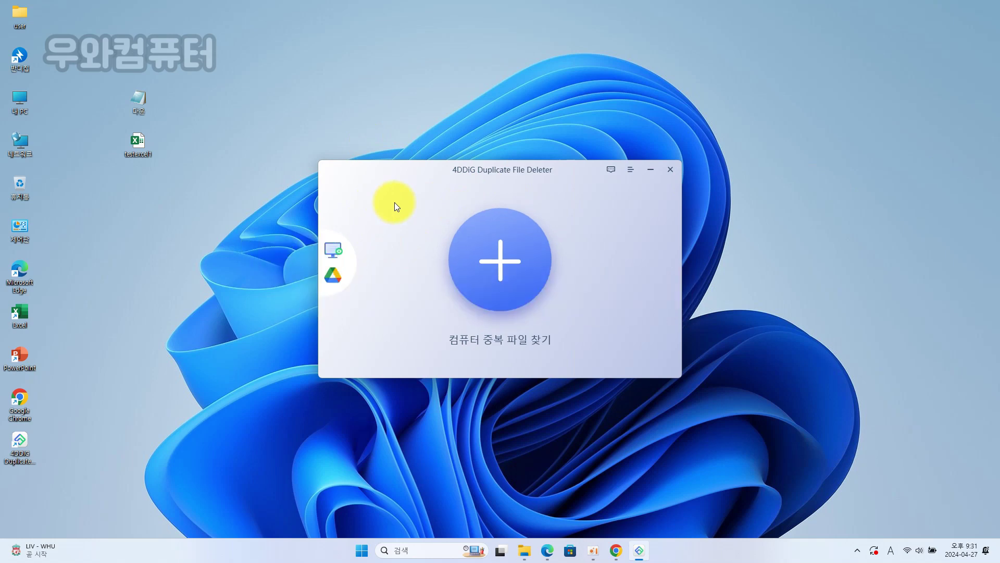
Step: Turn on the duplicate item alert for the Downloads, Pictures and Desktop folders, and ignore the duplicates notification
mouse_move(346, 250)
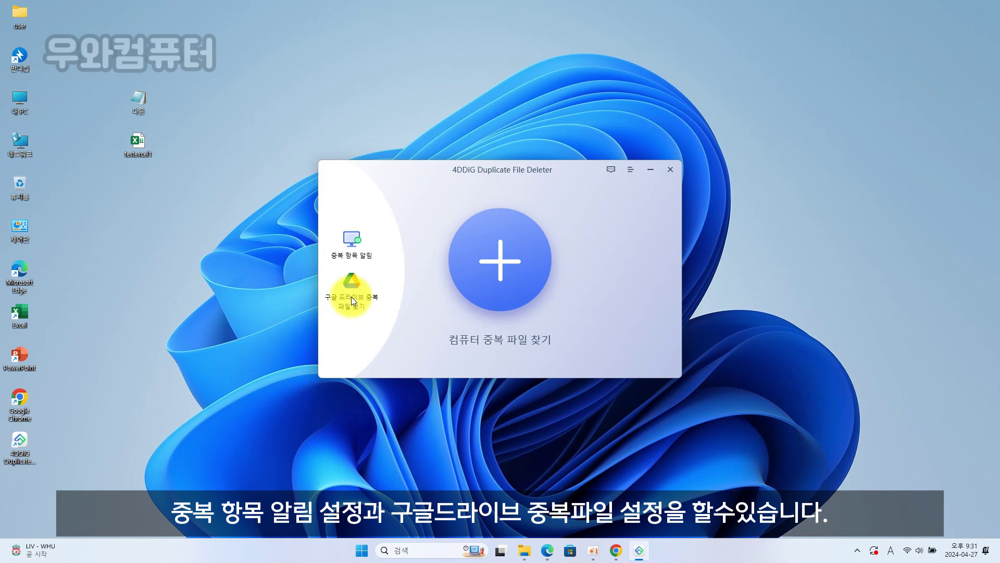
click(352, 240)
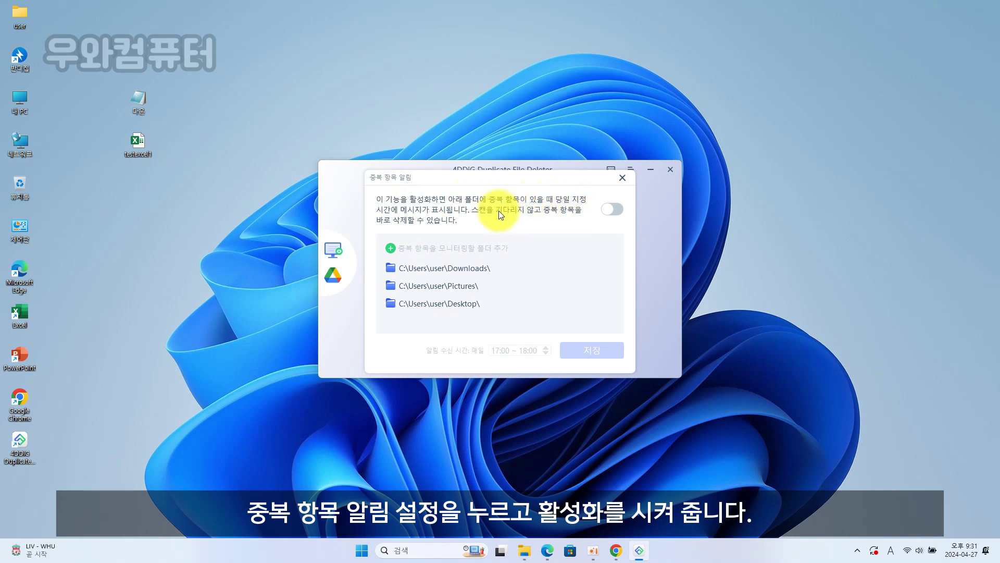
click(616, 208)
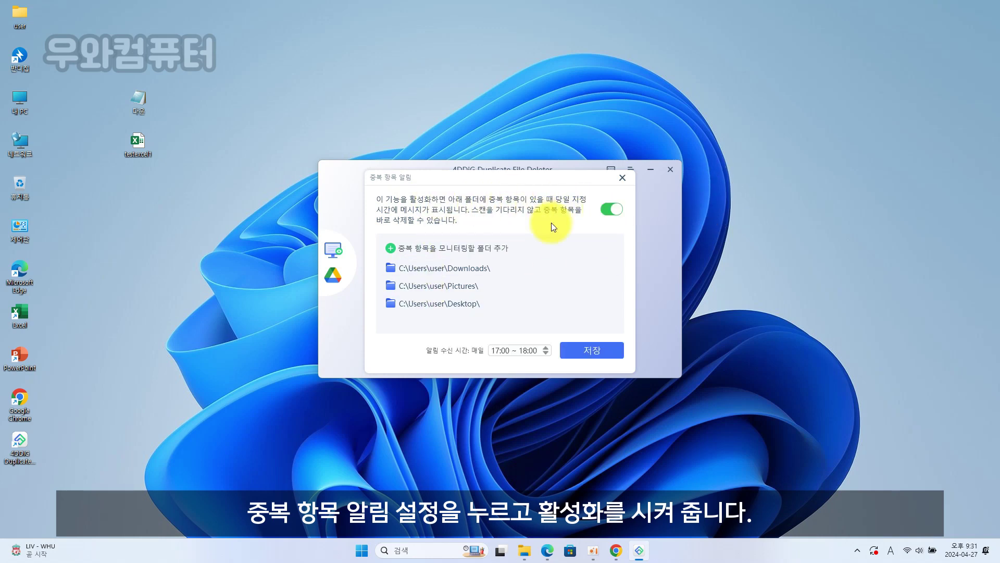
click(532, 350)
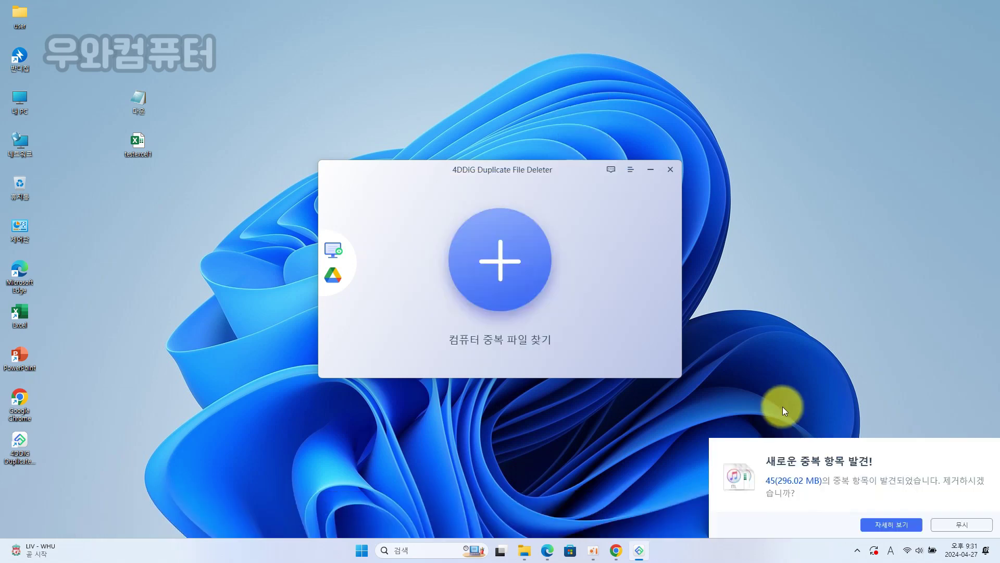
click(957, 527)
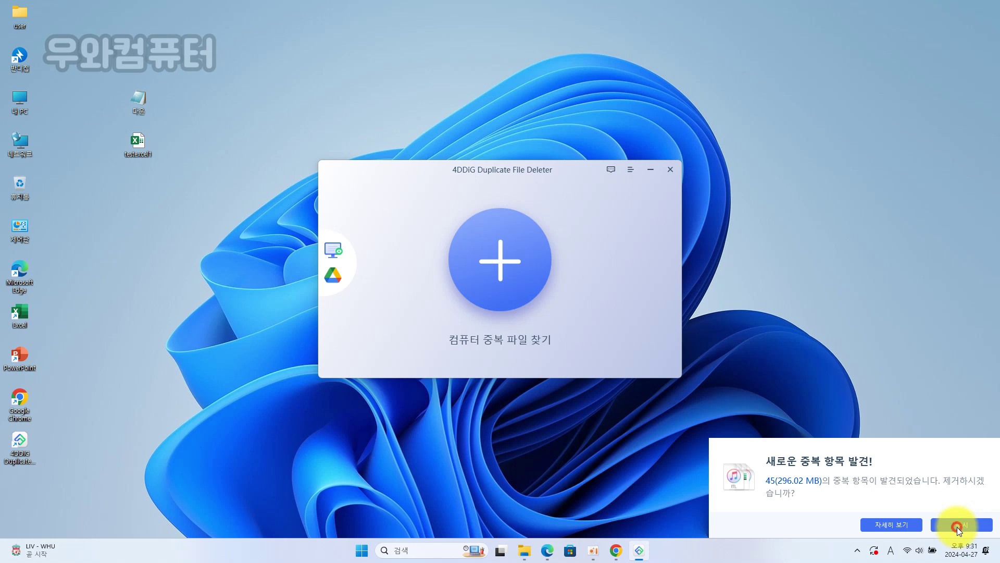
Step: Add local disk C: as the location to scan for computer duplicate files
click(491, 255)
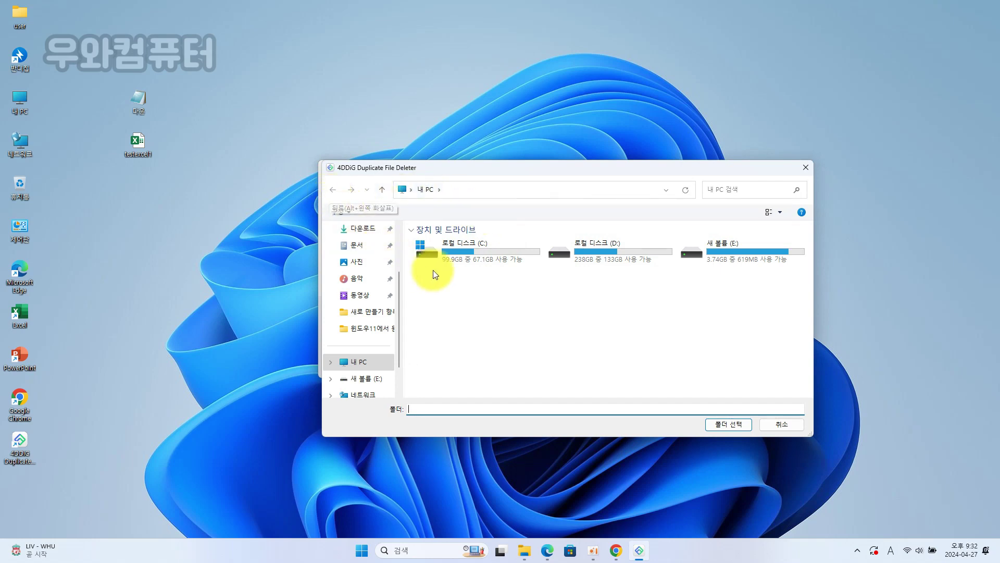
click(462, 252)
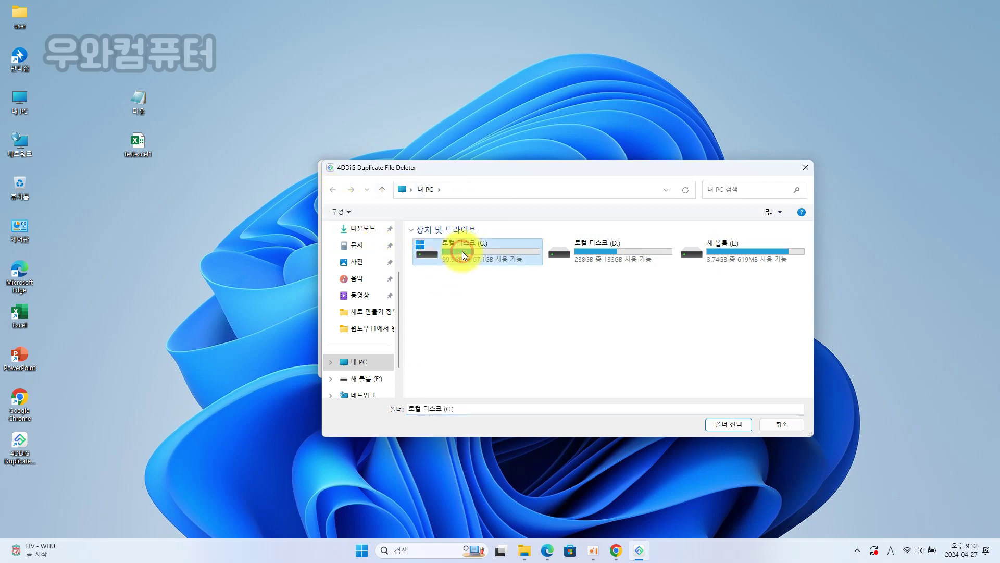
click(729, 425)
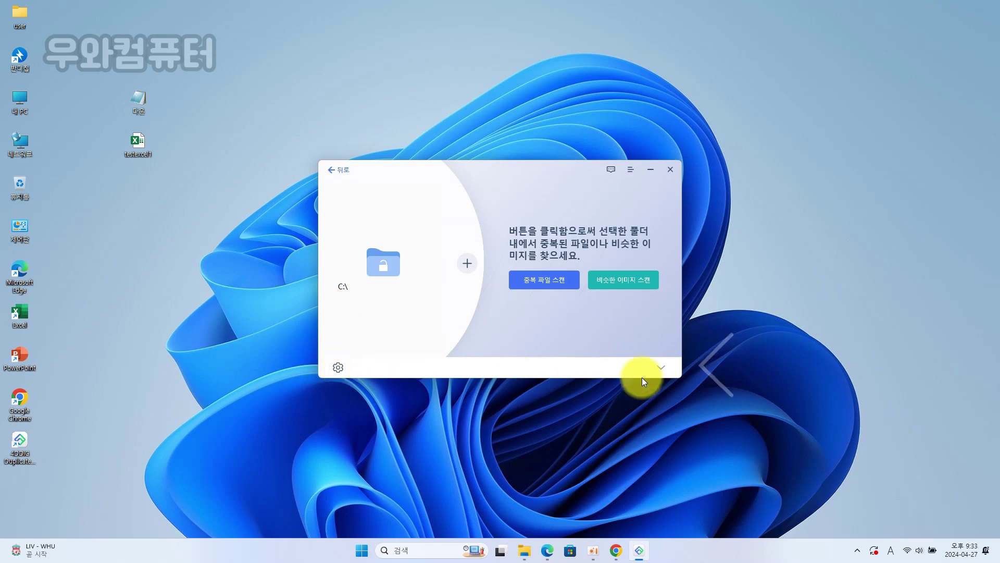
Step: Expand the scan settings for the selected C: drive
click(662, 368)
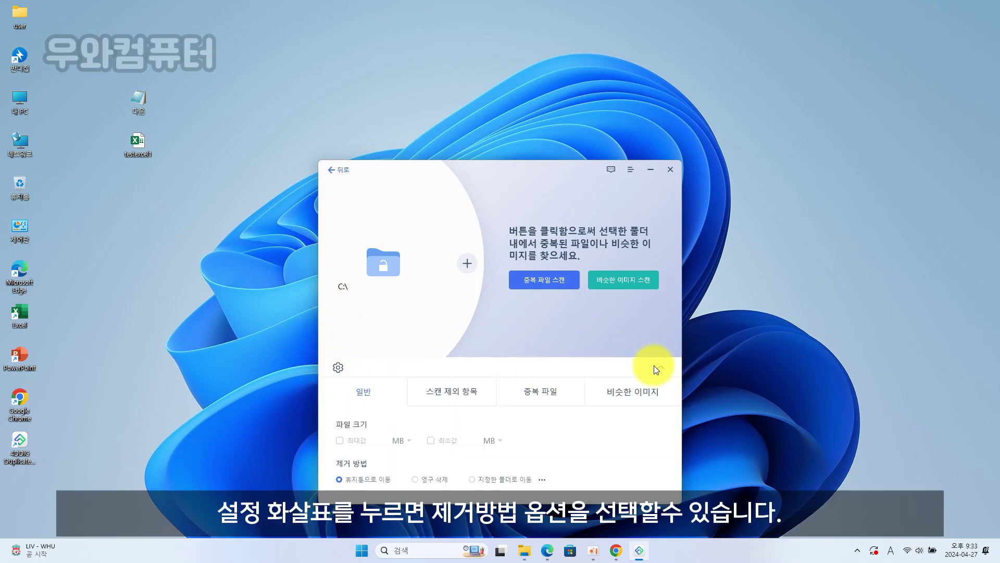
click(338, 368)
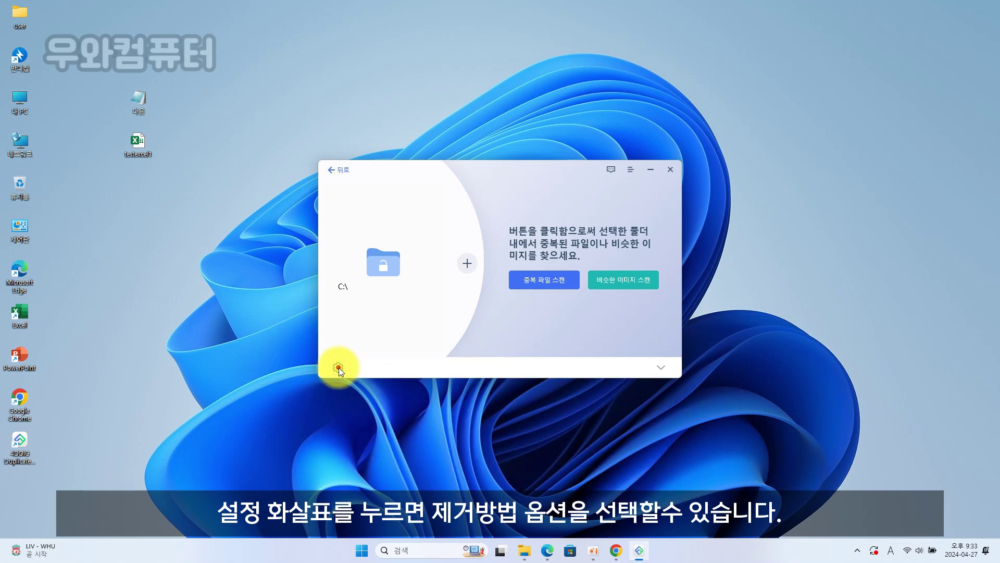
click(338, 367)
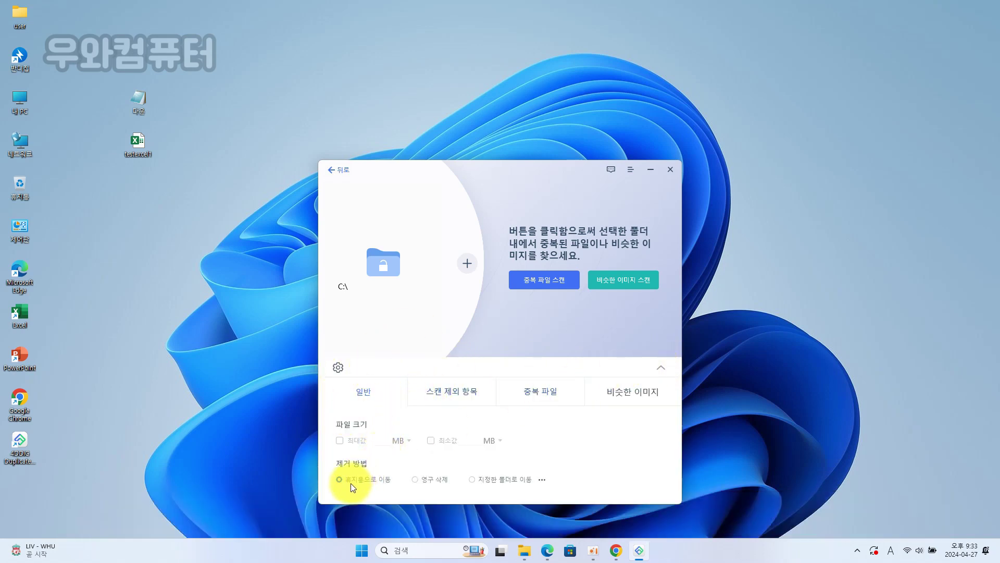
Step: Try the permanent deletion and specified-folder removal methods, and set the removal method back to moving files to the recycle bin
click(419, 480)
click(475, 479)
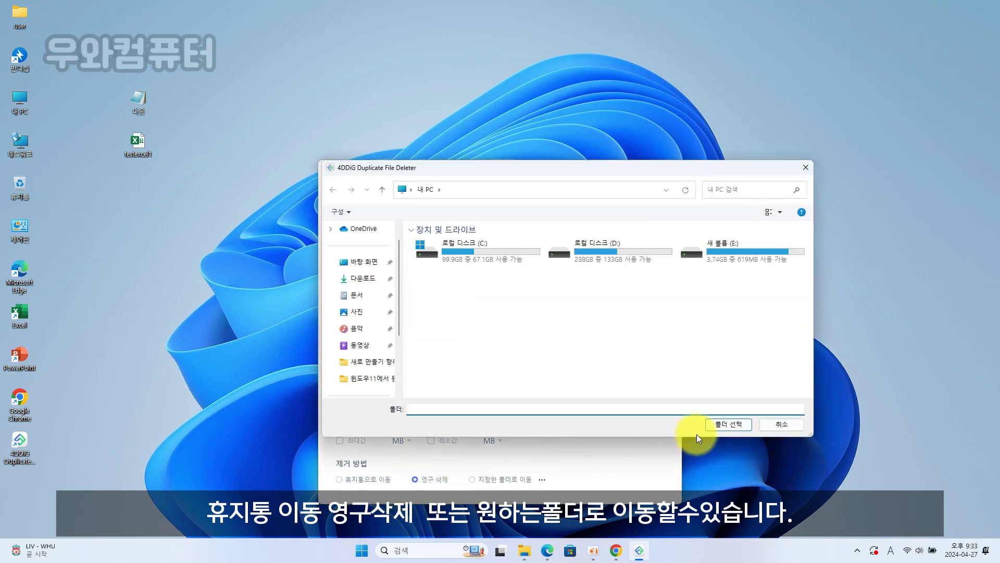
click(781, 423)
click(339, 479)
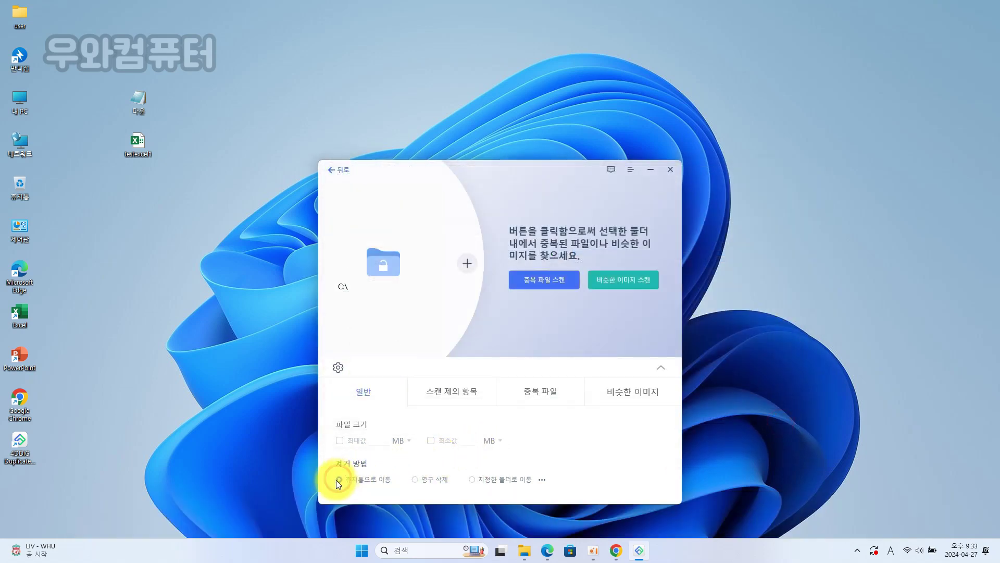
Step: Review the scan exclusions and set the similarity threshold for similar images to 100%
click(449, 391)
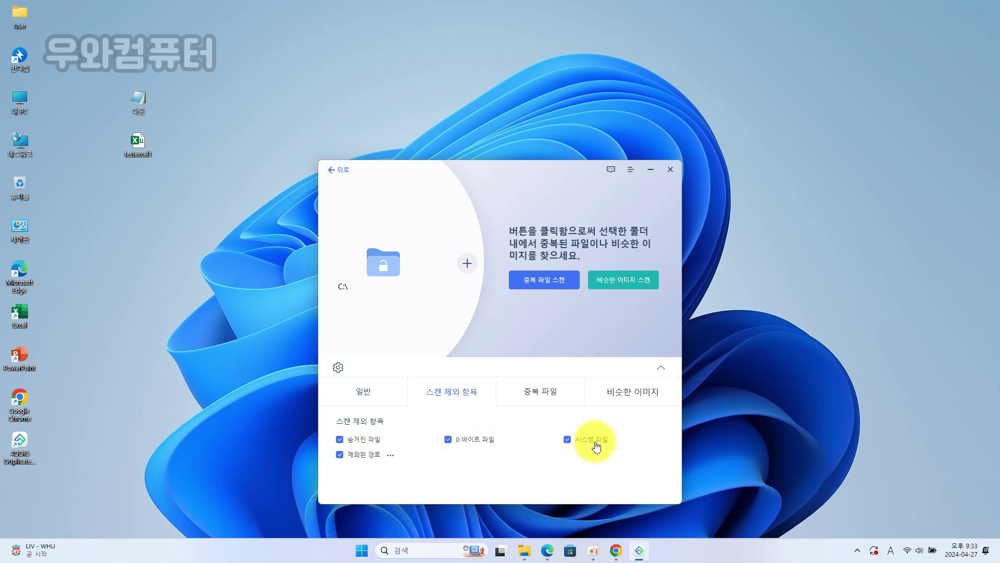
click(632, 392)
drag(346, 463, 672, 469)
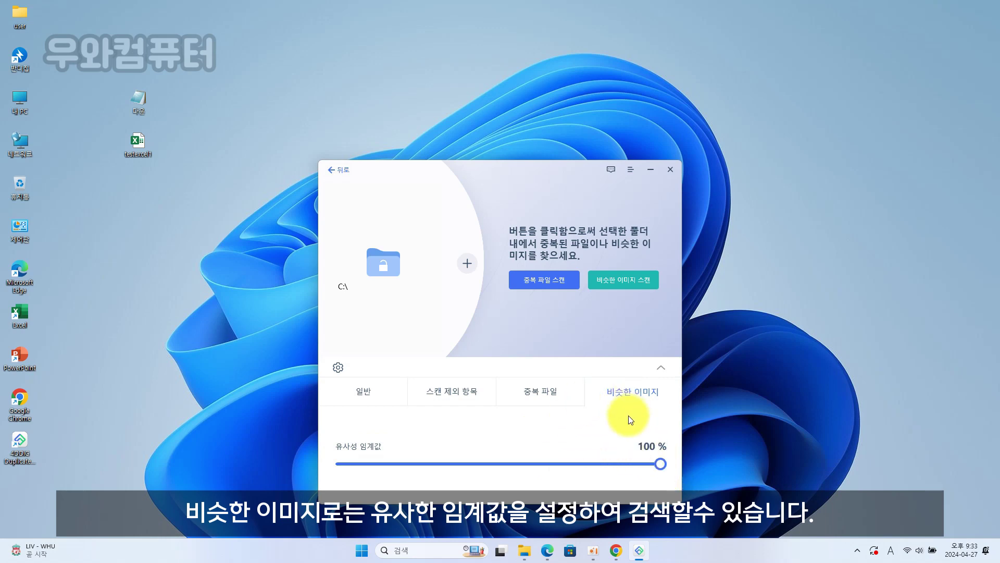
Step: Exclude the 기타 (other) file type from the duplicate file settings and start the duplicate file scan
click(550, 393)
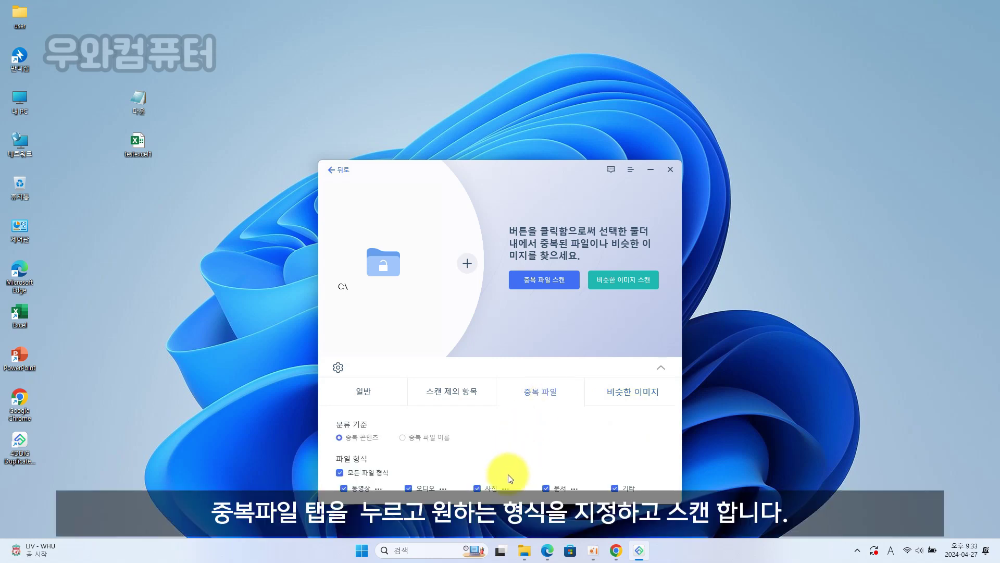
click(615, 488)
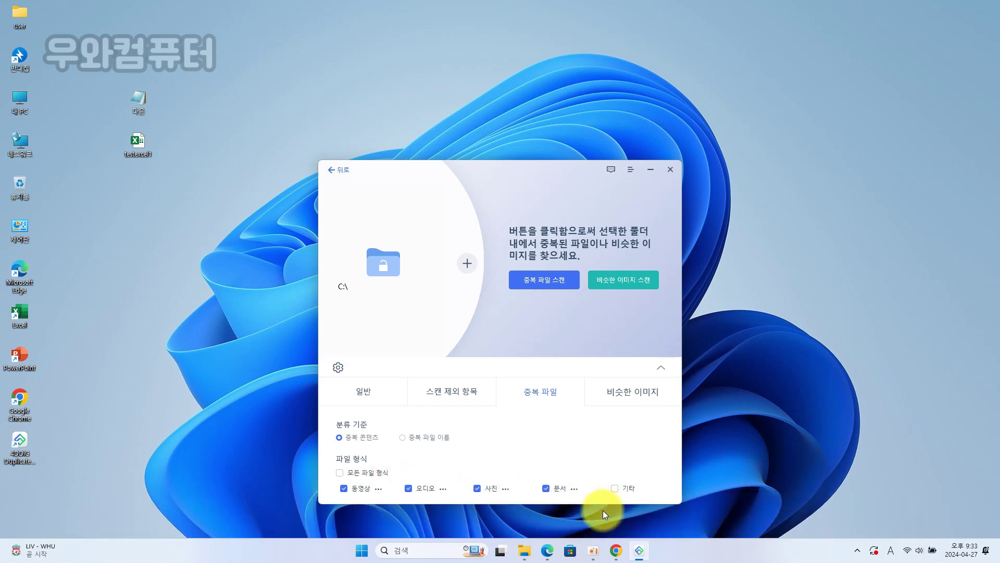
click(547, 279)
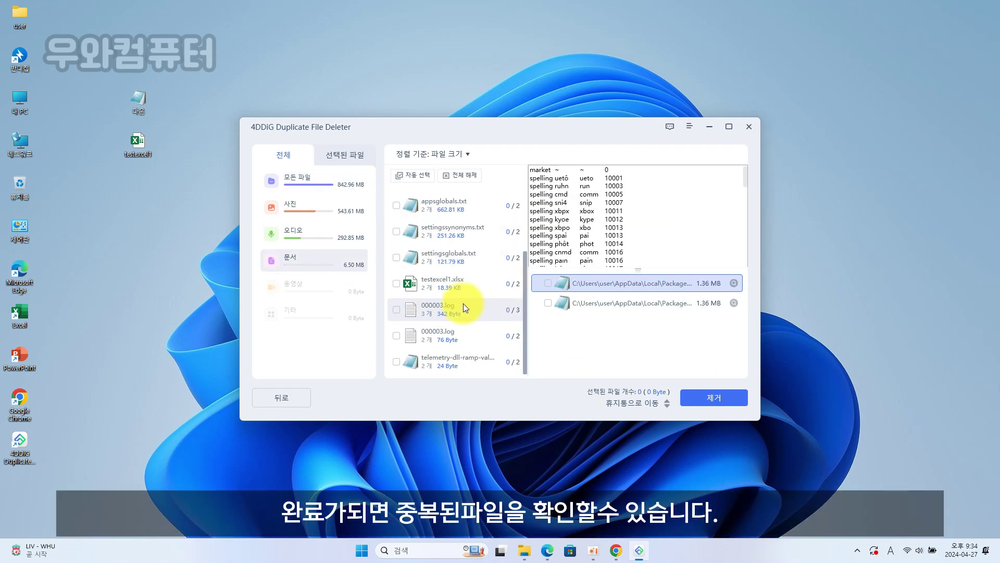
Step: Mark the duplicate of testexcel1.xlsx for removal and display the locations of its copies
click(397, 284)
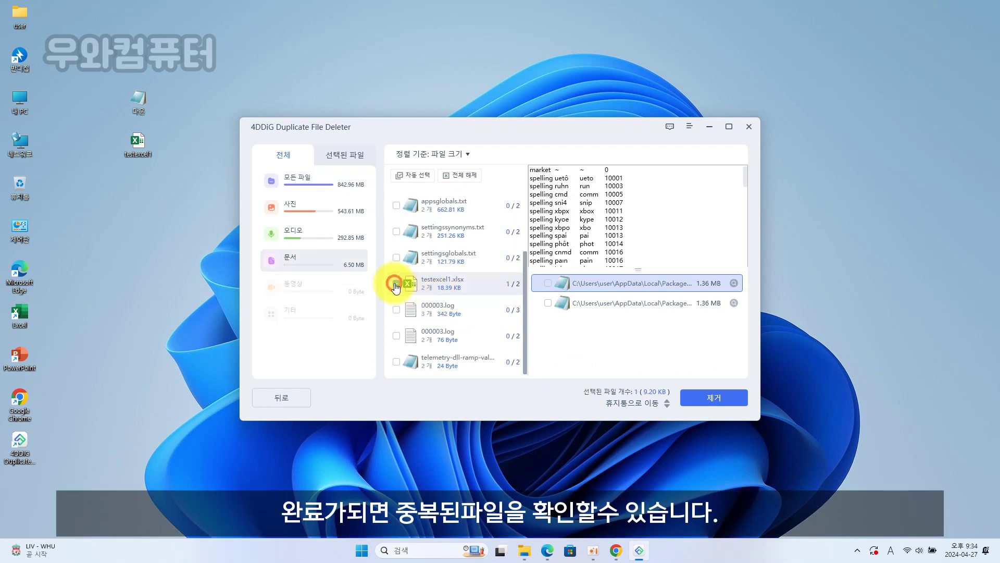
click(457, 288)
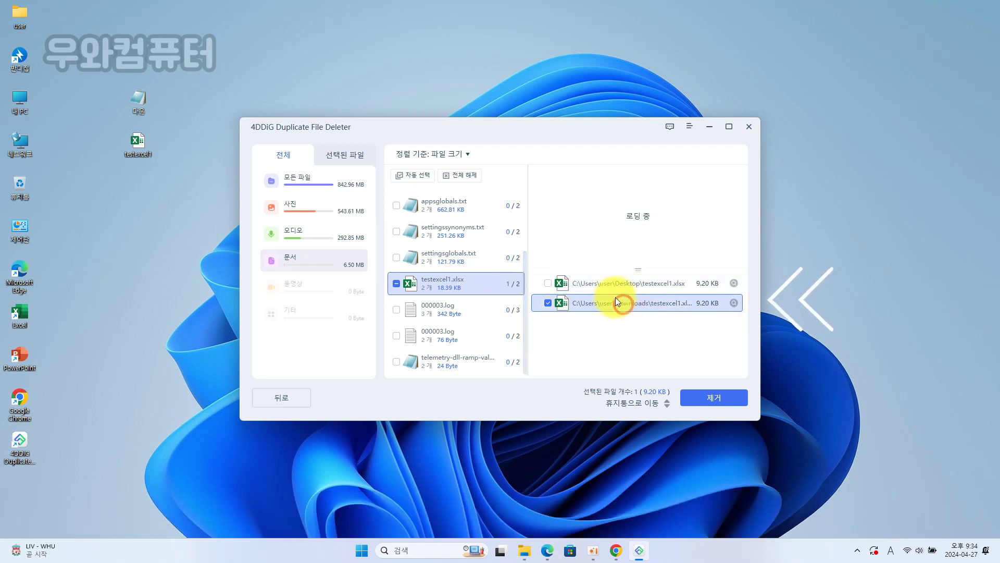
Step: Look through the duplicate audio files and compare the two copies of untitledrod.bmp among the duplicate photos
click(329, 237)
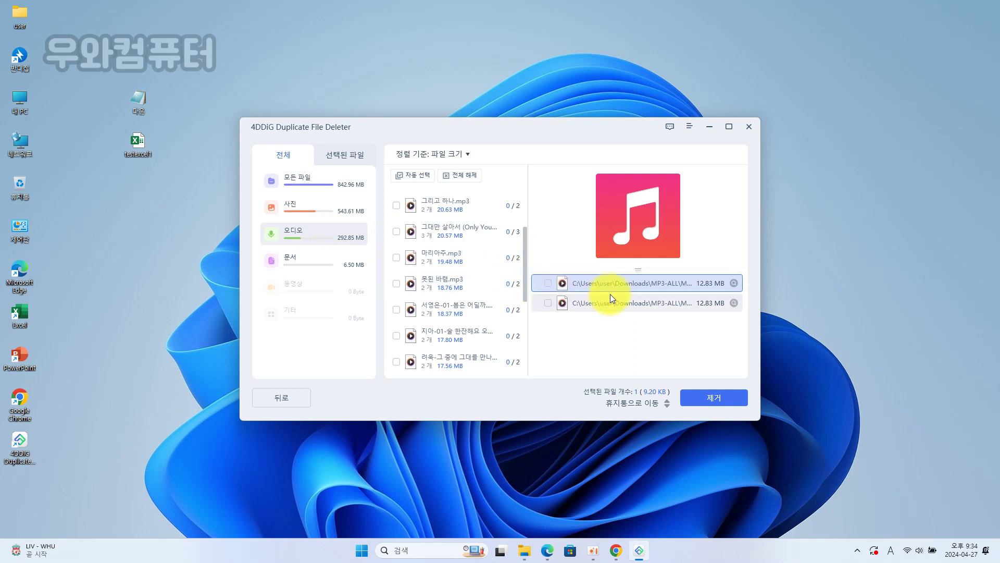
click(308, 212)
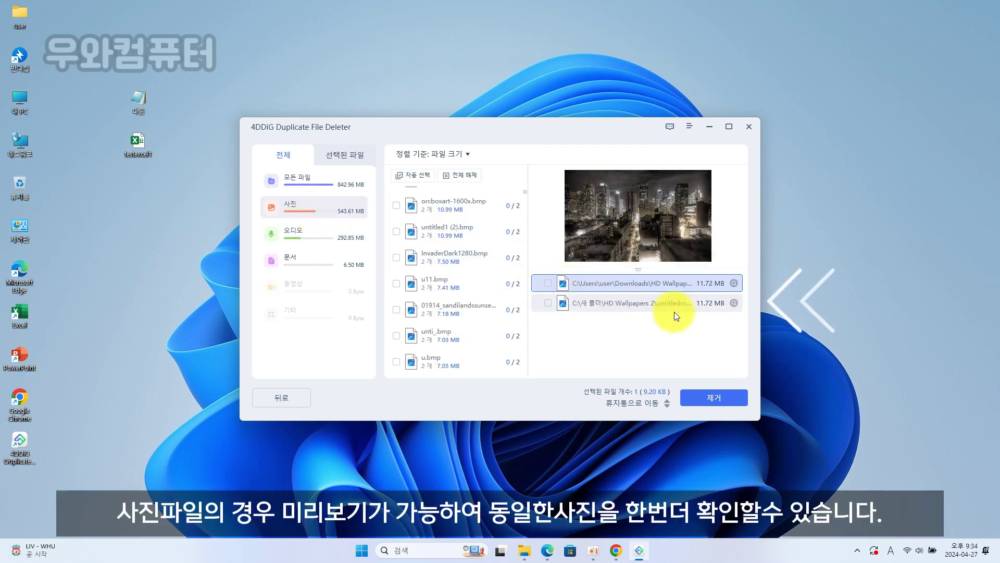
click(652, 308)
click(647, 290)
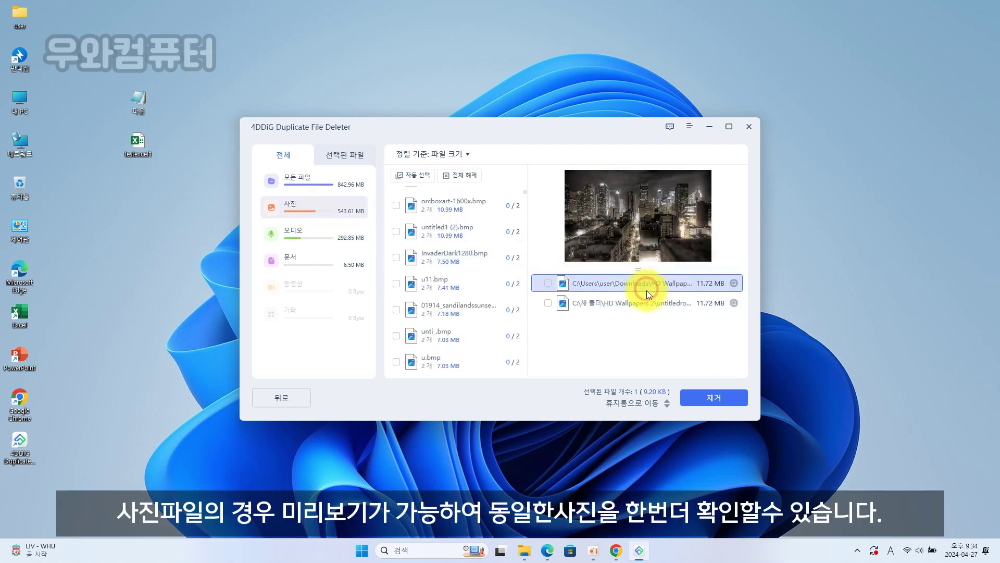
click(645, 304)
Step: Preview both copies of orcboxart-1600x.bmp and of InvaderDark1280.bmp to compare the duplicate photos
click(452, 211)
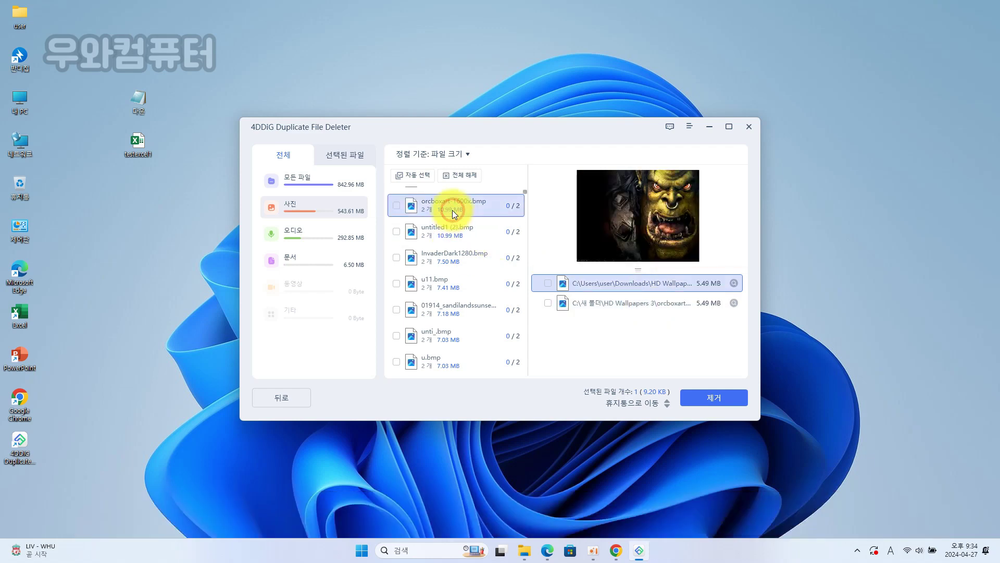
click(617, 302)
click(467, 268)
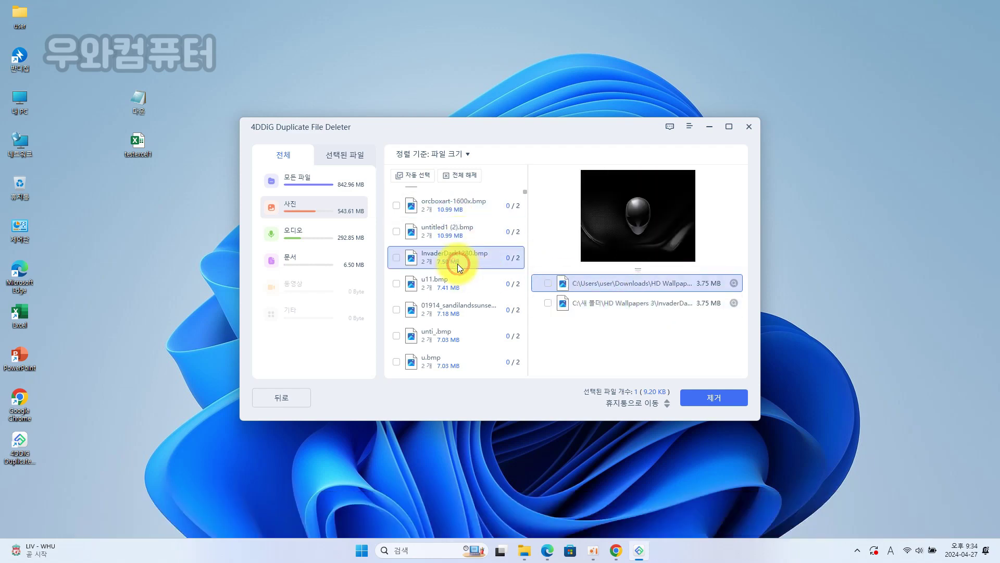
click(602, 306)
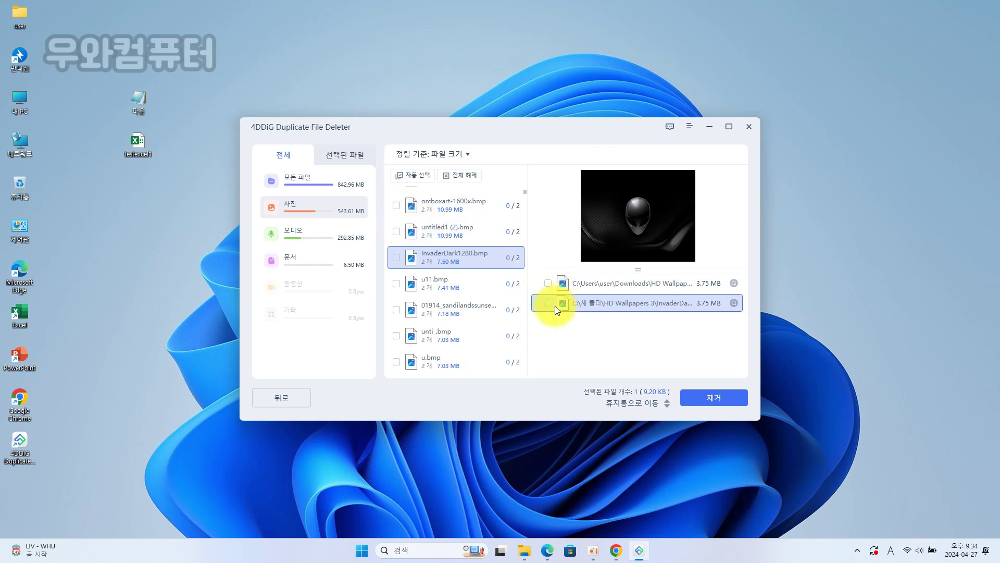
Step: Automatically select all duplicates except the originals and check the selected copies of untitled.bmp, unti_.bmp and untitledrod.bmp
click(414, 176)
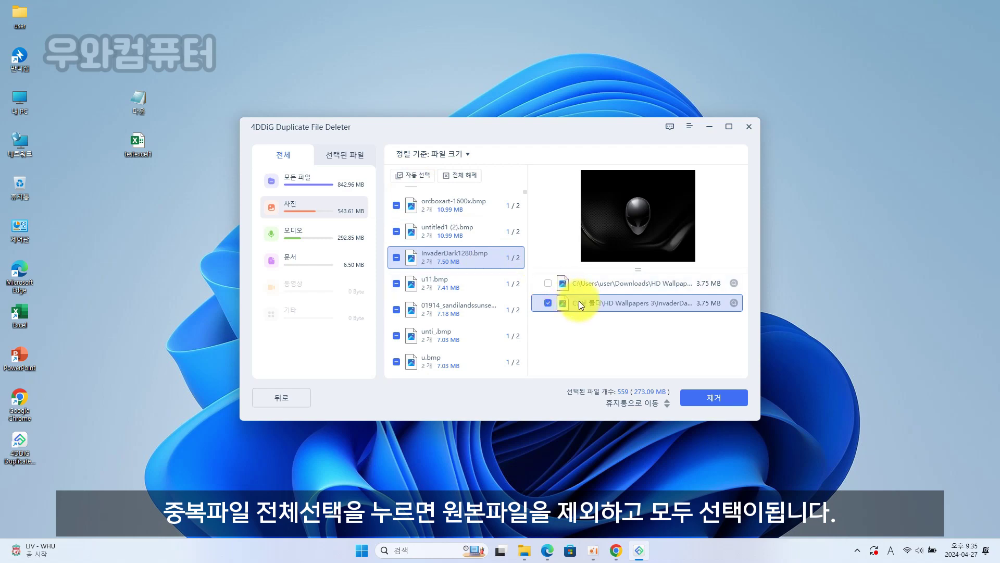
scroll(434, 301, down, 1)
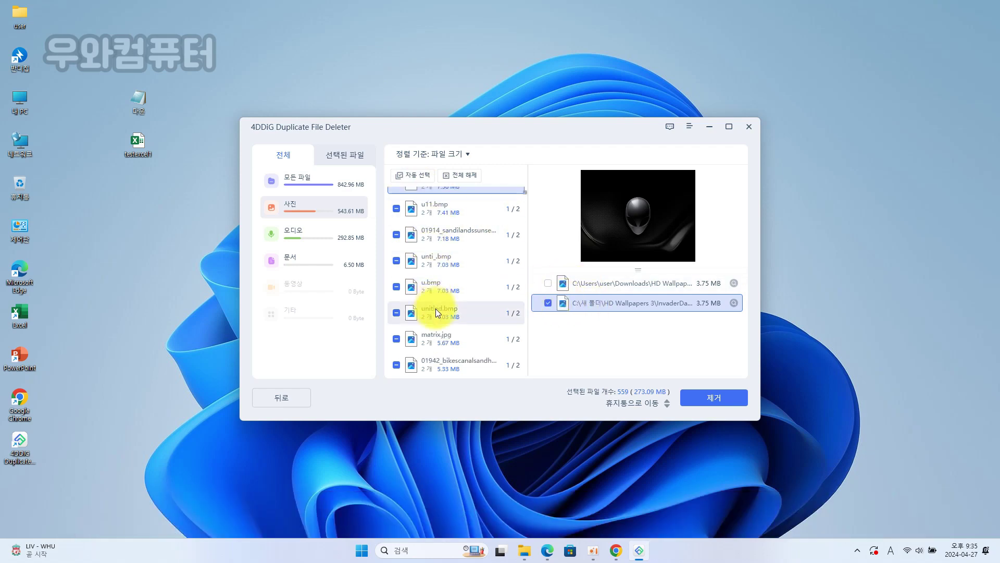
click(435, 309)
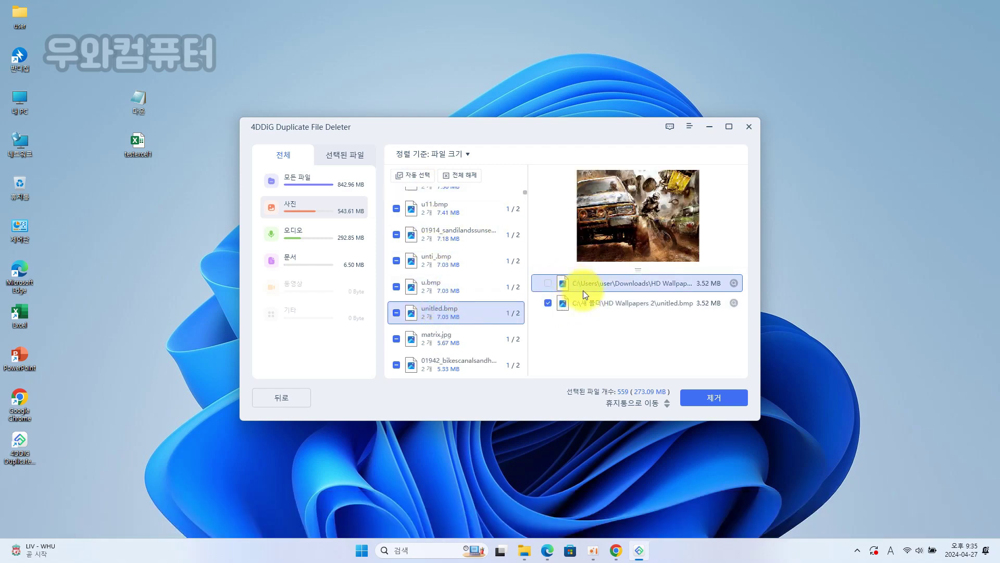
click(442, 262)
scroll(444, 235, up, 2)
click(445, 207)
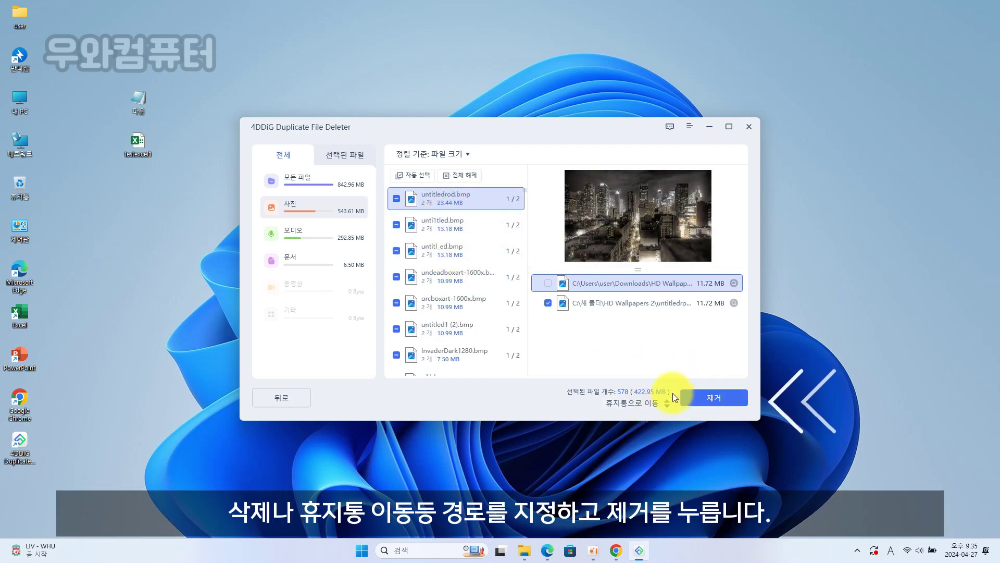
Step: Set the removal method to permanent deletion (영구 삭제) and remove the selected duplicate files
click(653, 400)
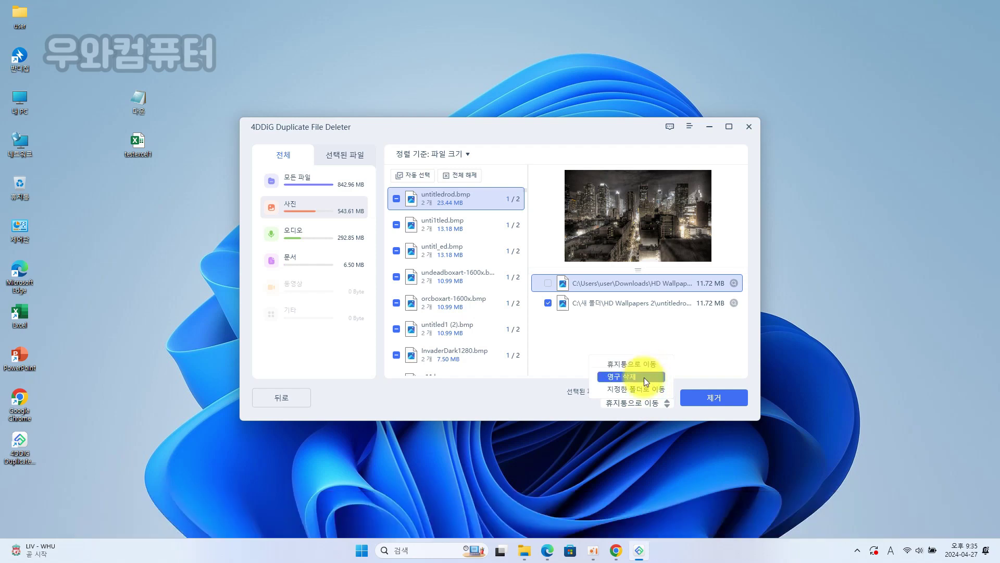
click(645, 378)
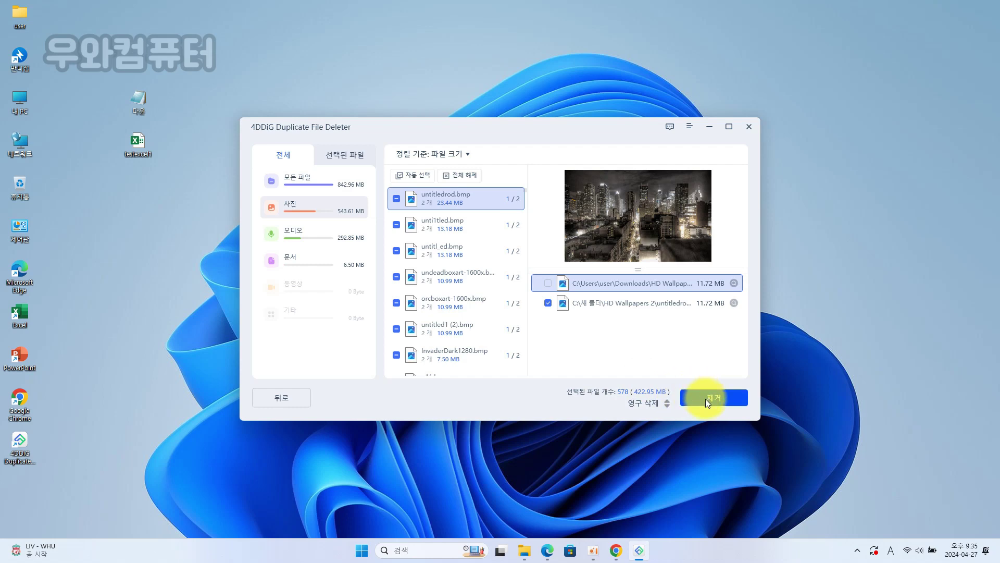
click(706, 399)
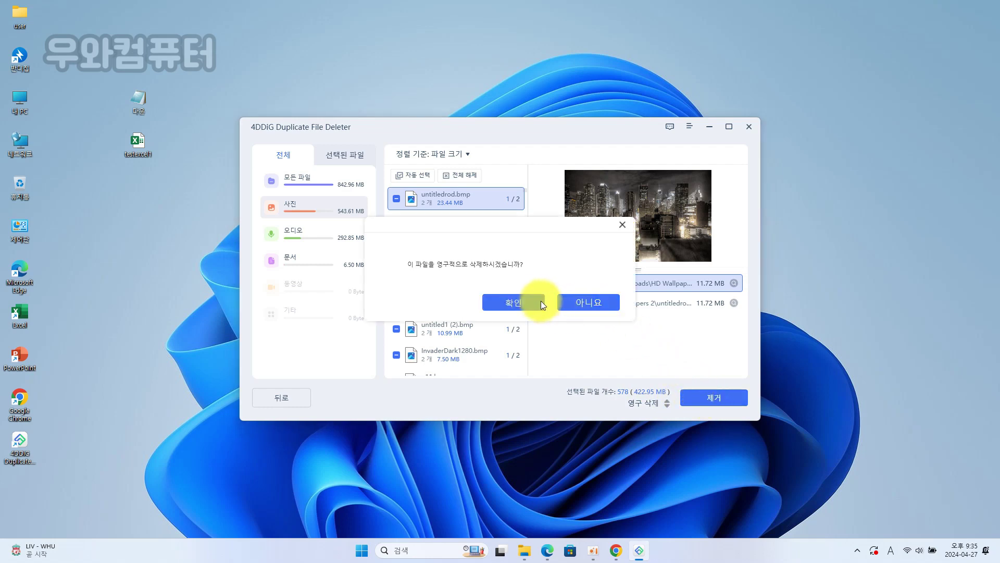
click(530, 304)
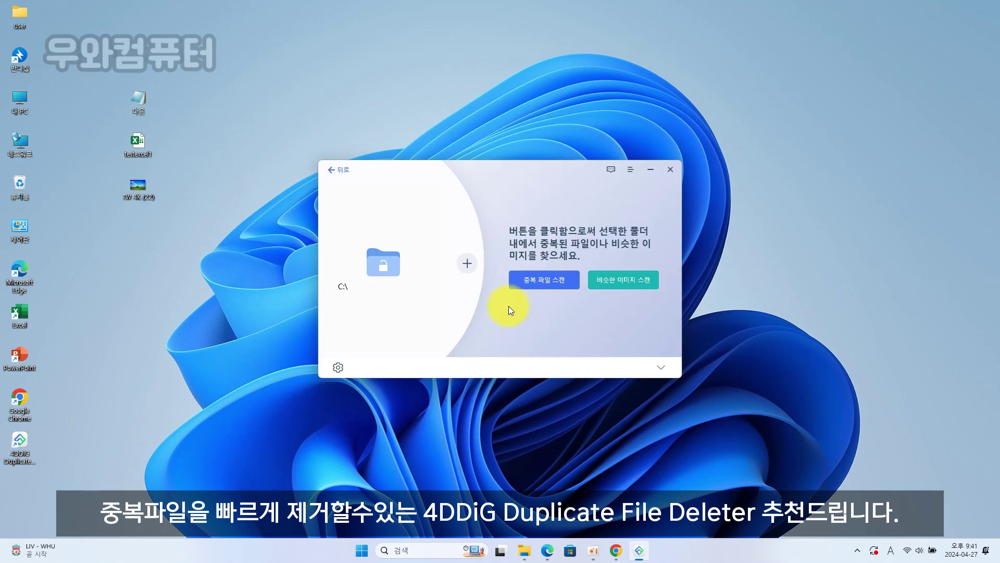
Step: Expand the scan settings for the C: drive and review the general options and scan exclusions
click(660, 367)
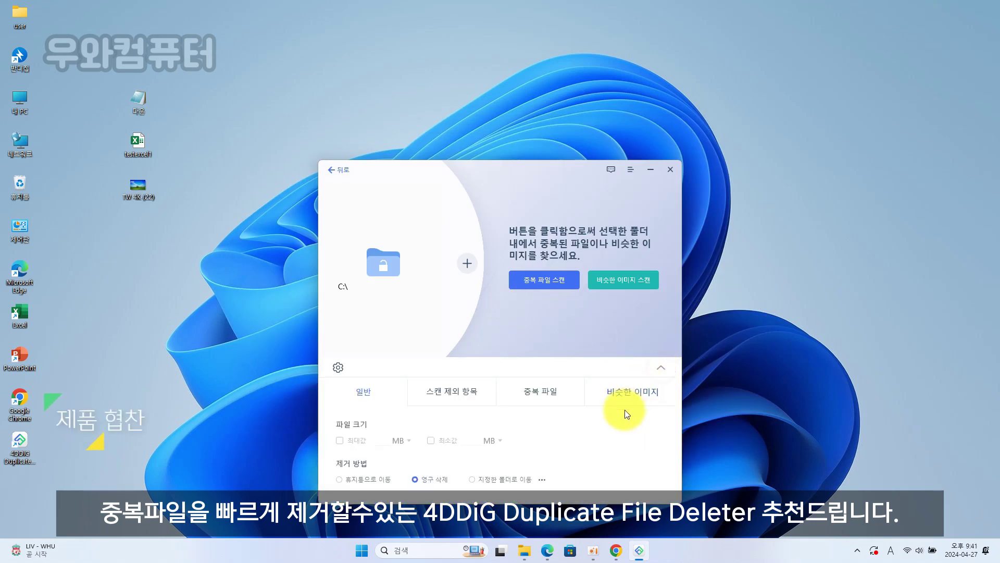
click(464, 393)
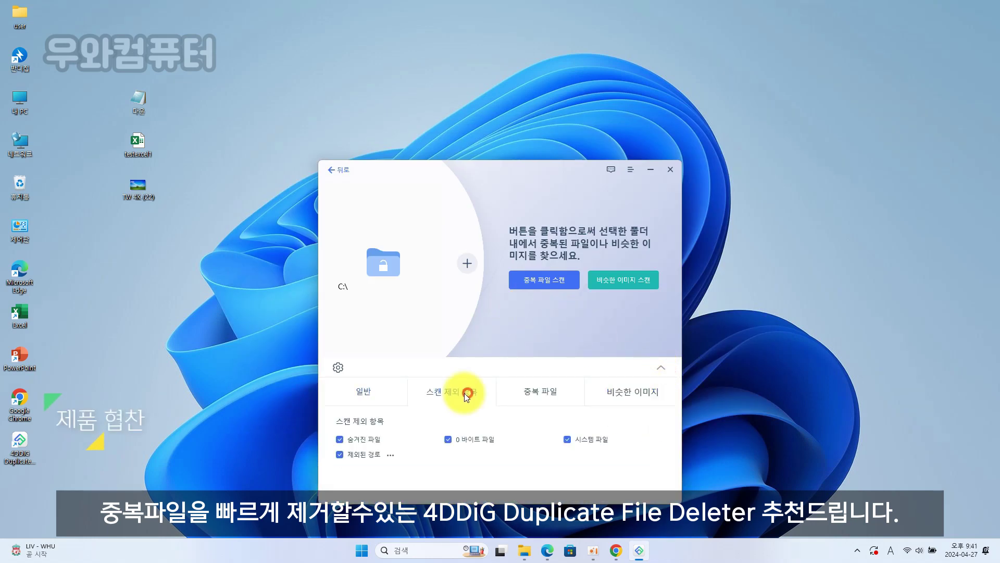